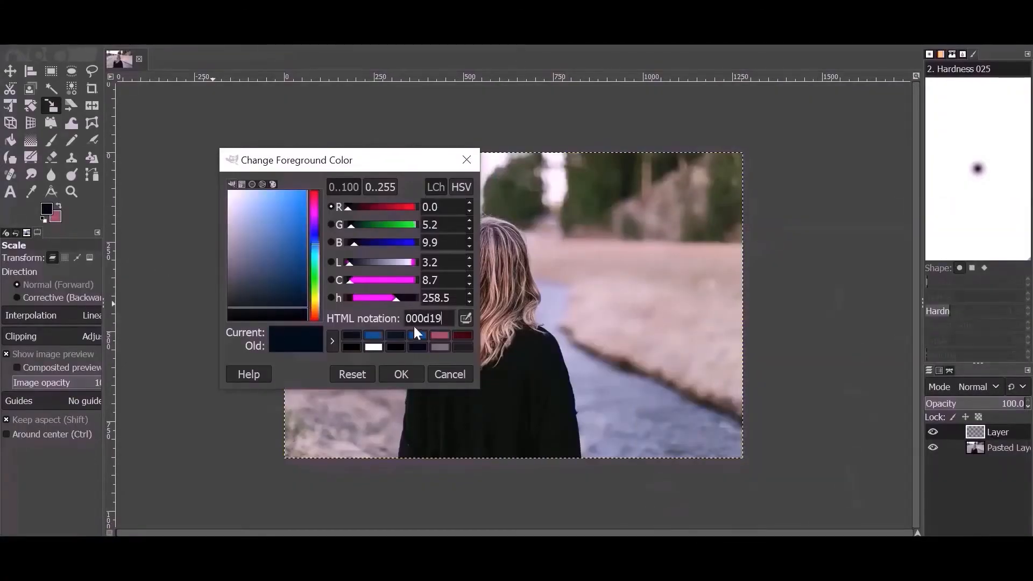
Apply foreground colour 000d19, fill the new layer above the portrait with it, and change that layer's blend mode
click(401, 375)
key(ctrl+comma)
click(992, 389)
click(907, 336)
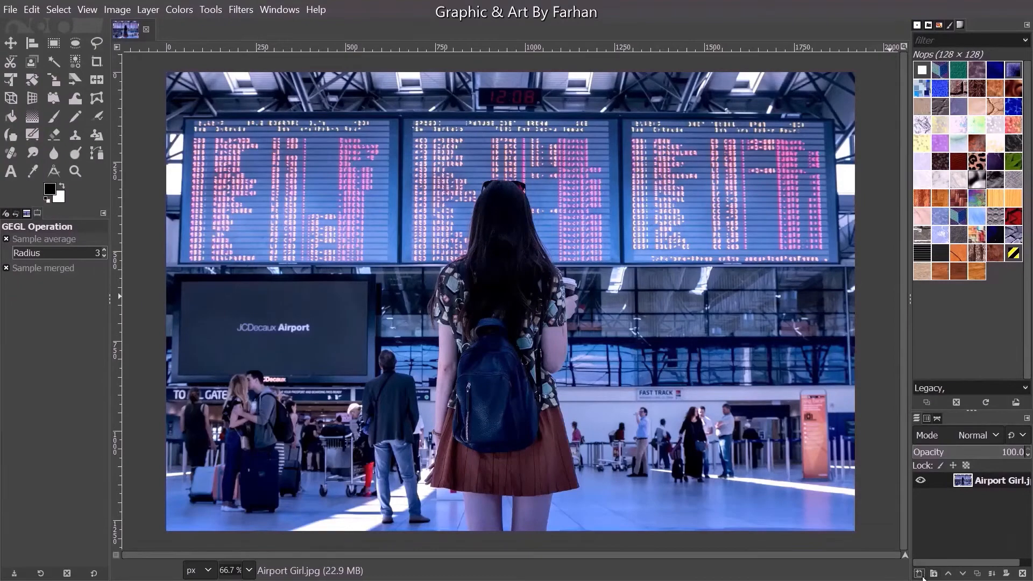
Add a new layer above the Airport Girl photo and fill it with a golden-yellow foreground colour
click(920, 574)
click(945, 522)
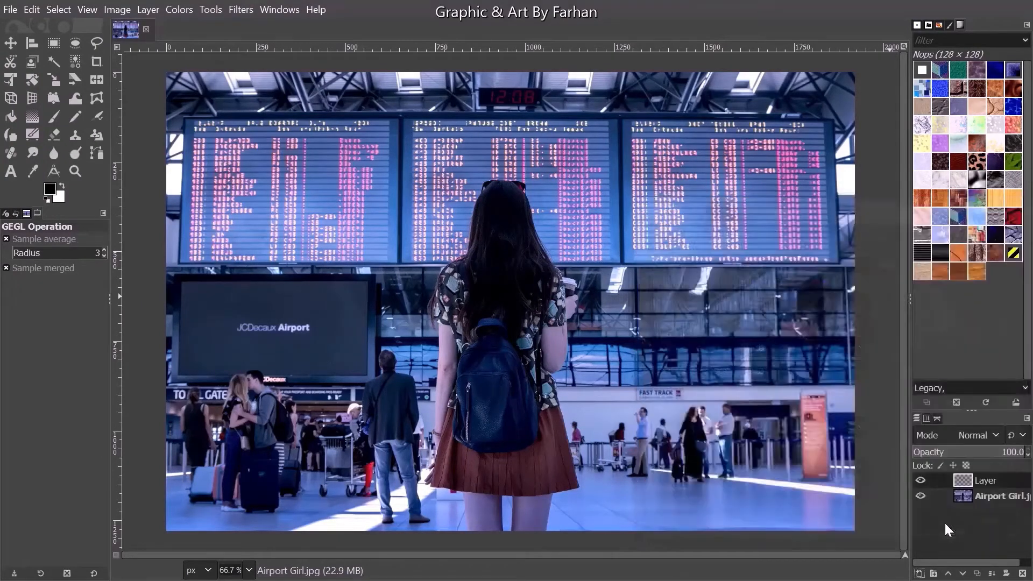
click(50, 189)
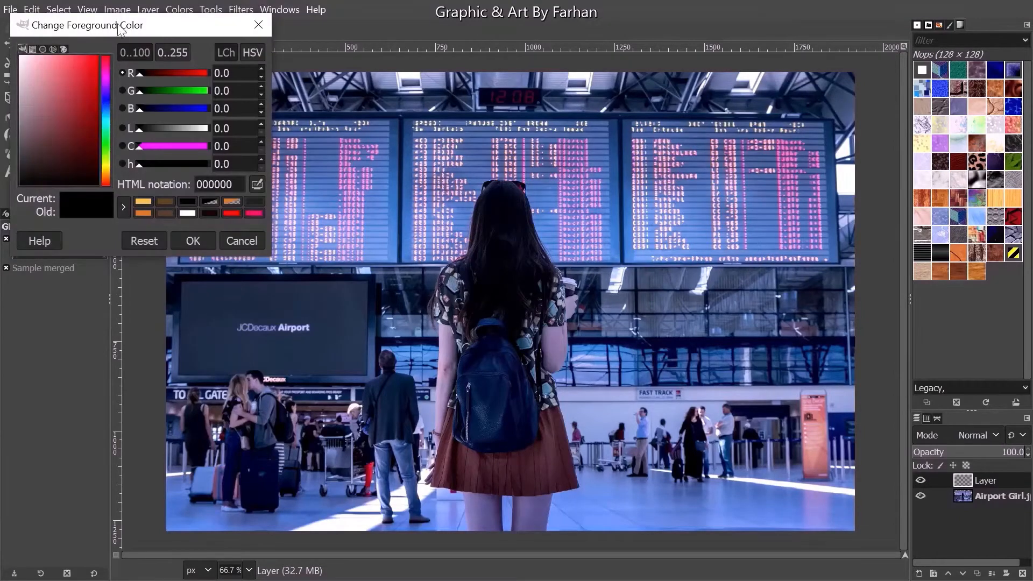
drag(119, 30, 153, 19)
mouse_move(143, 161)
mouse_down()
mouse_move(159, 87)
mouse_move(146, 63)
mouse_move(156, 157)
mouse_up()
click(111, 96)
key(Return)
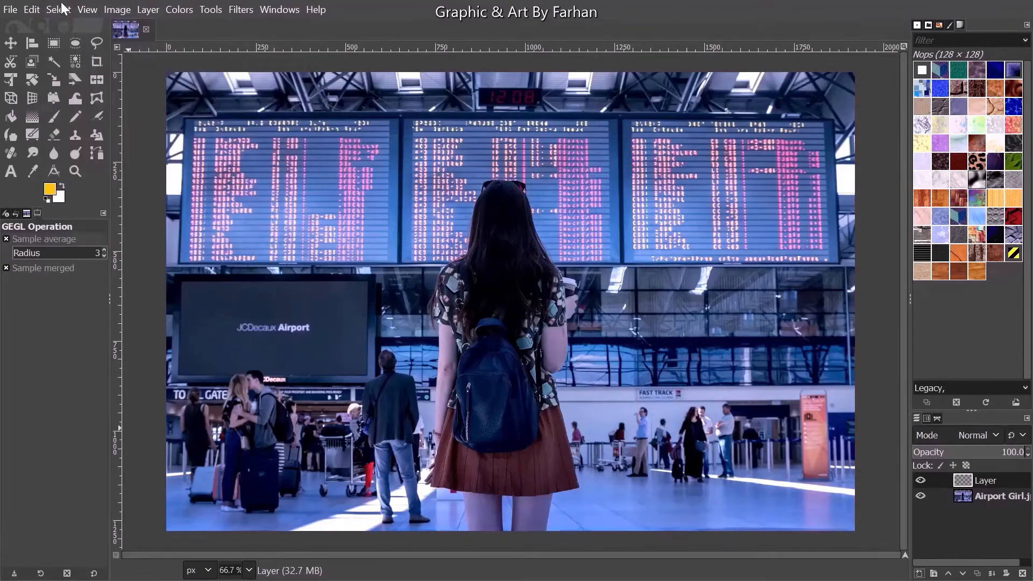
click(31, 9)
click(135, 276)
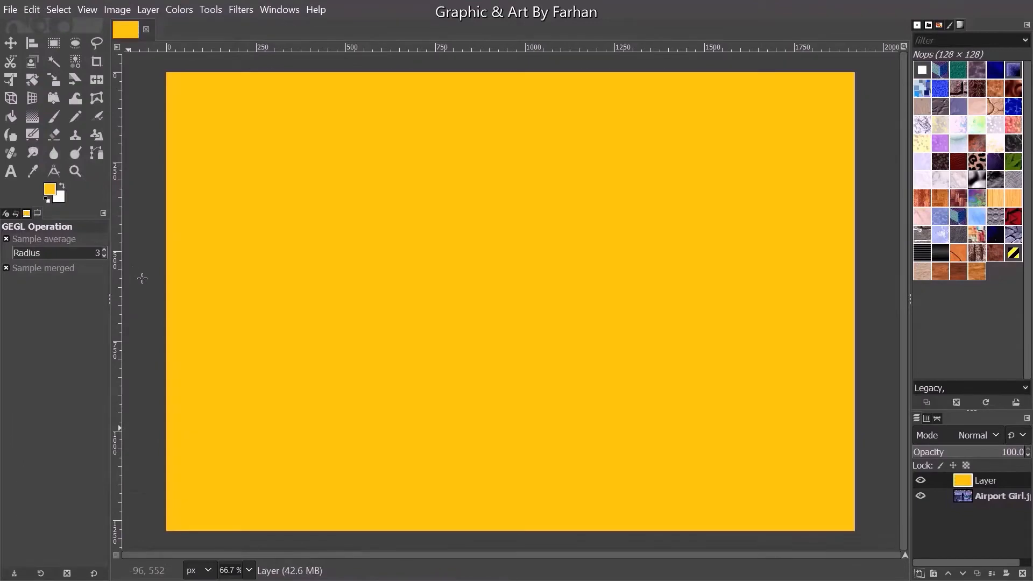
Try the yellow layer in Overlay mode with opacity lowered to about 68.9, returning the opacity to 100
click(996, 434)
click(929, 292)
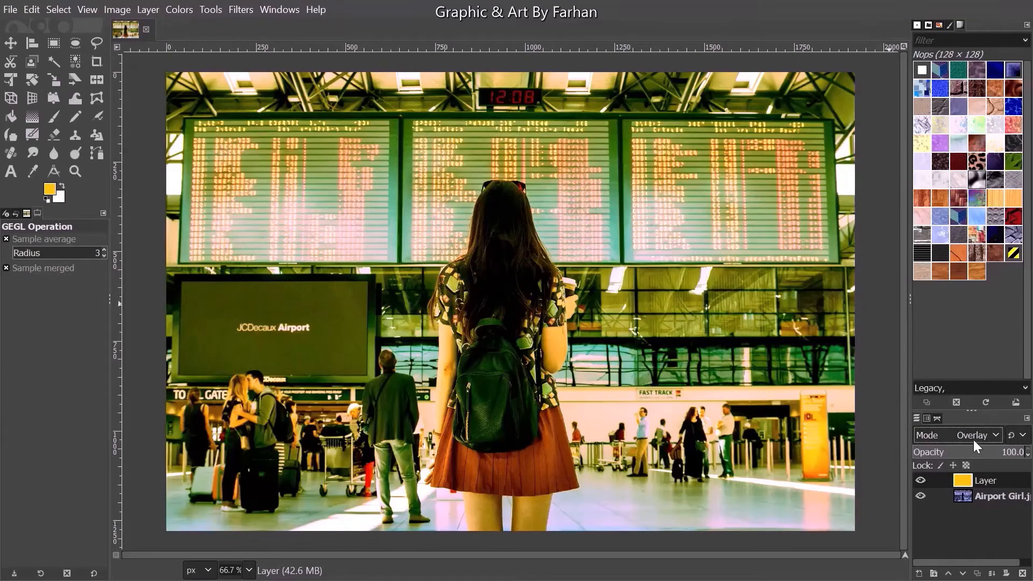
click(992, 455)
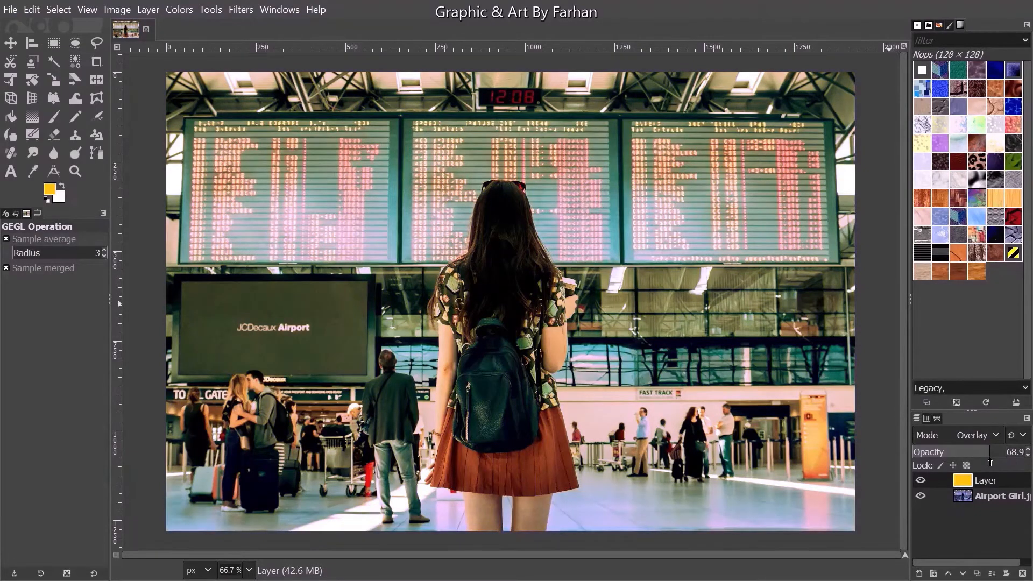
drag(995, 455, 1025, 452)
Set the yellow layer's blend mode to Soft light
click(980, 436)
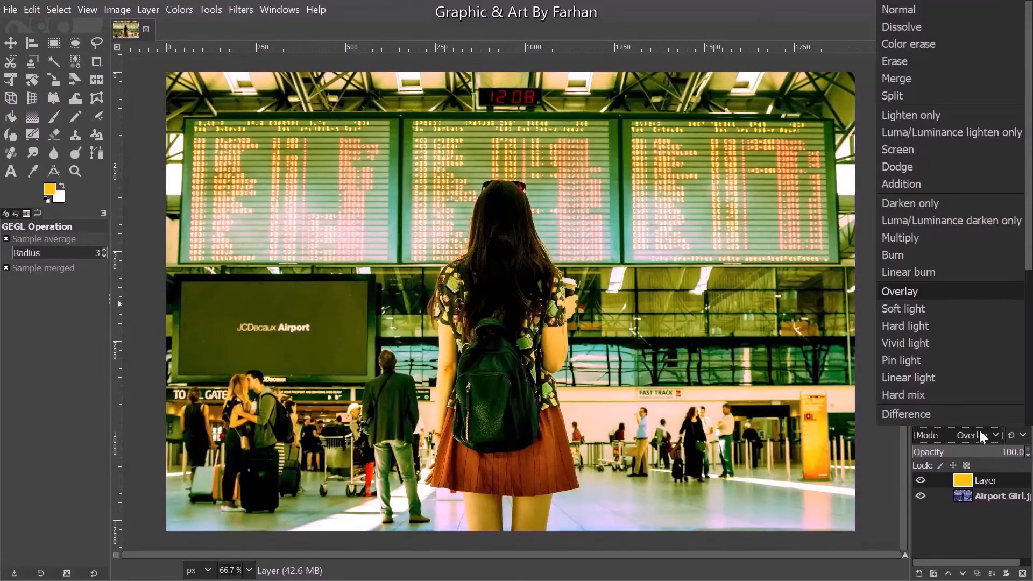
click(941, 312)
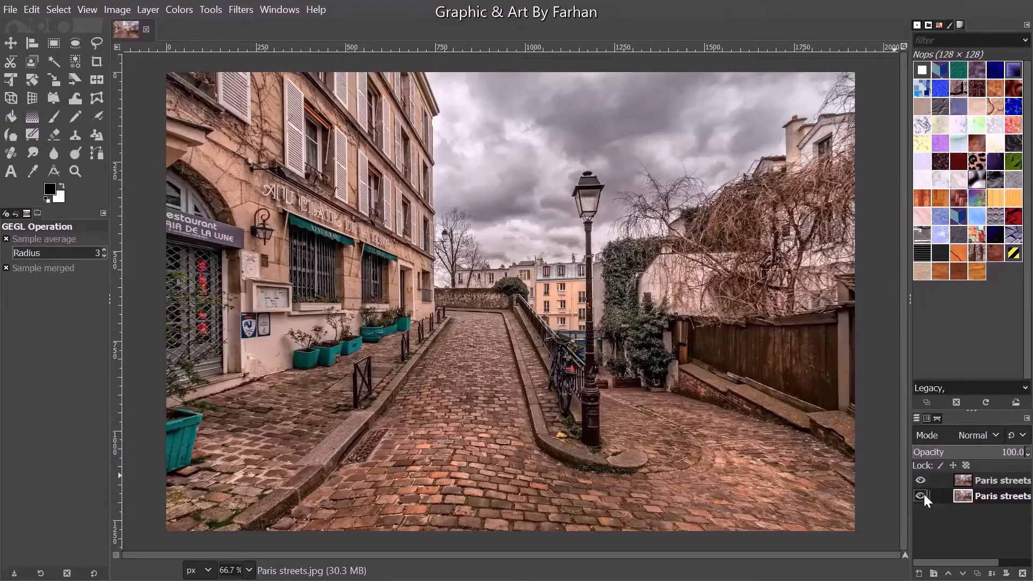
Shift the hue of the Paris streets copy layer toward pink with Hue-Saturation
click(976, 480)
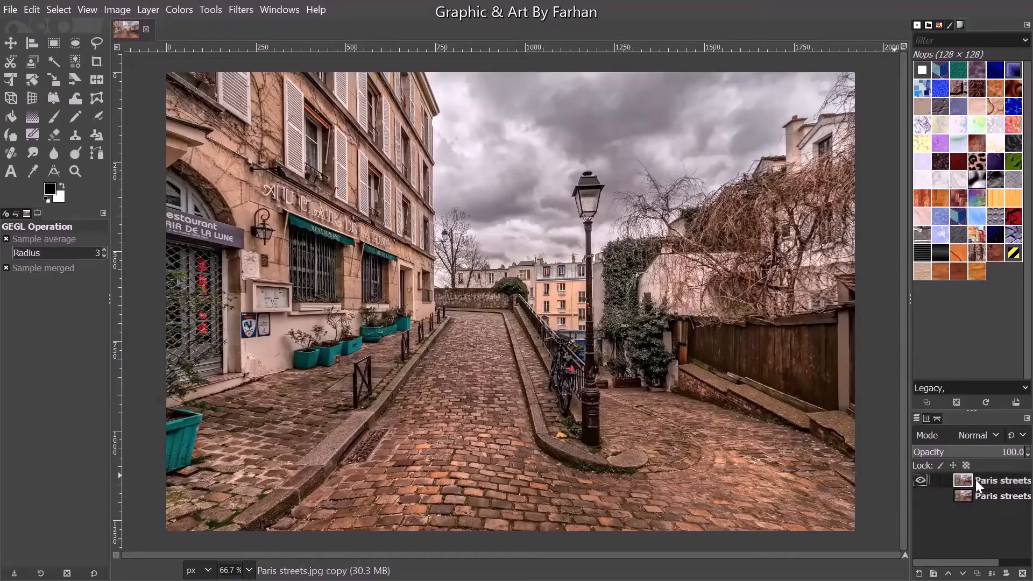
click(189, 8)
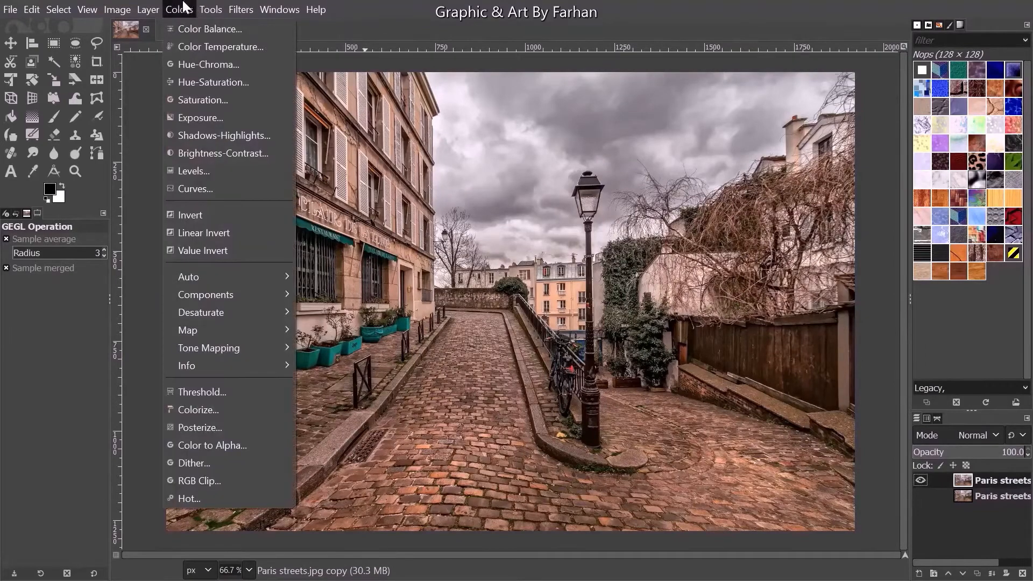
click(203, 82)
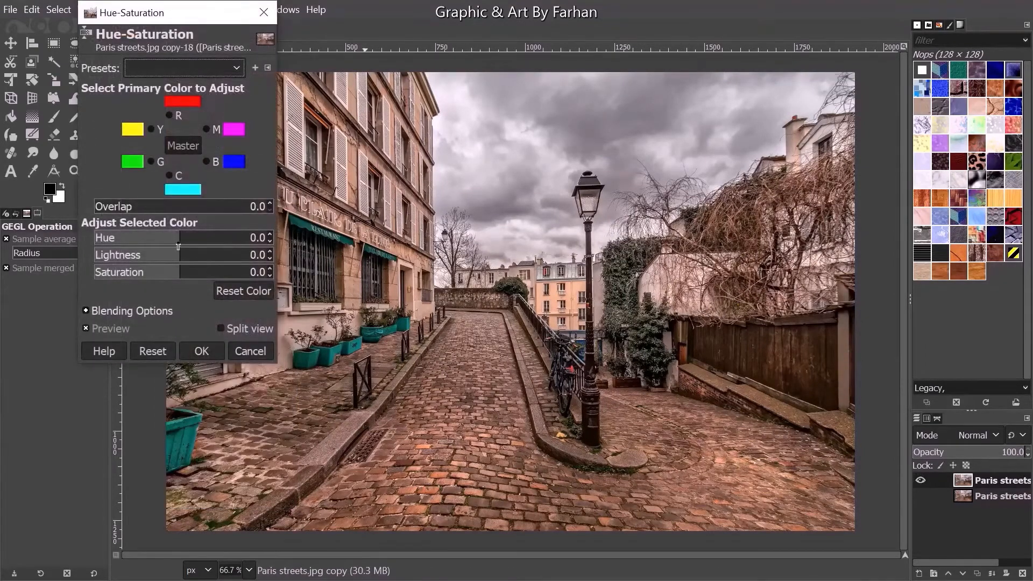
drag(178, 246, 156, 271)
click(204, 350)
Apply Shadows-Highlights to the Paris streets copy with white point adjustment 10, radius 129.41 and compress 56.56
click(174, 9)
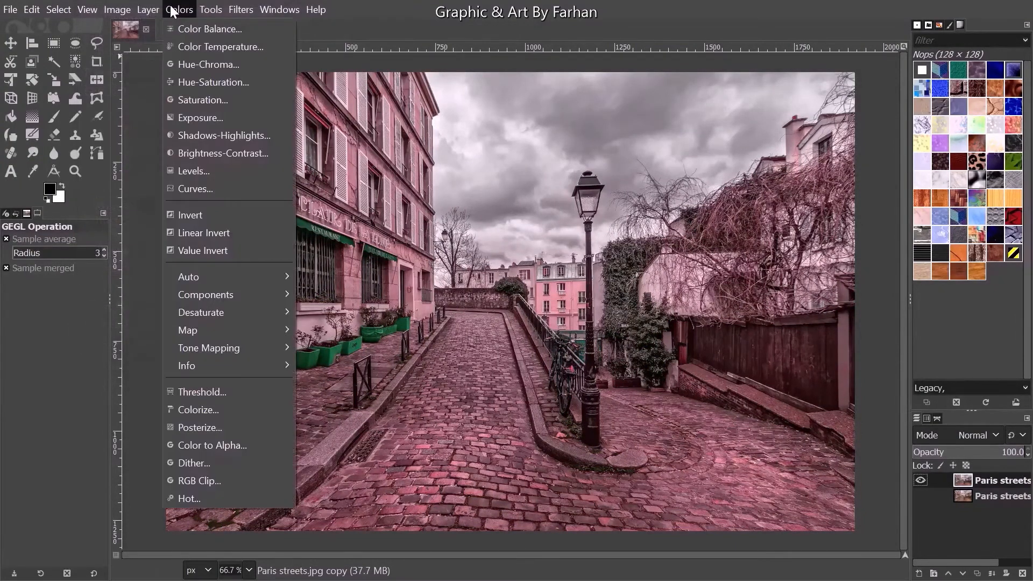
click(226, 135)
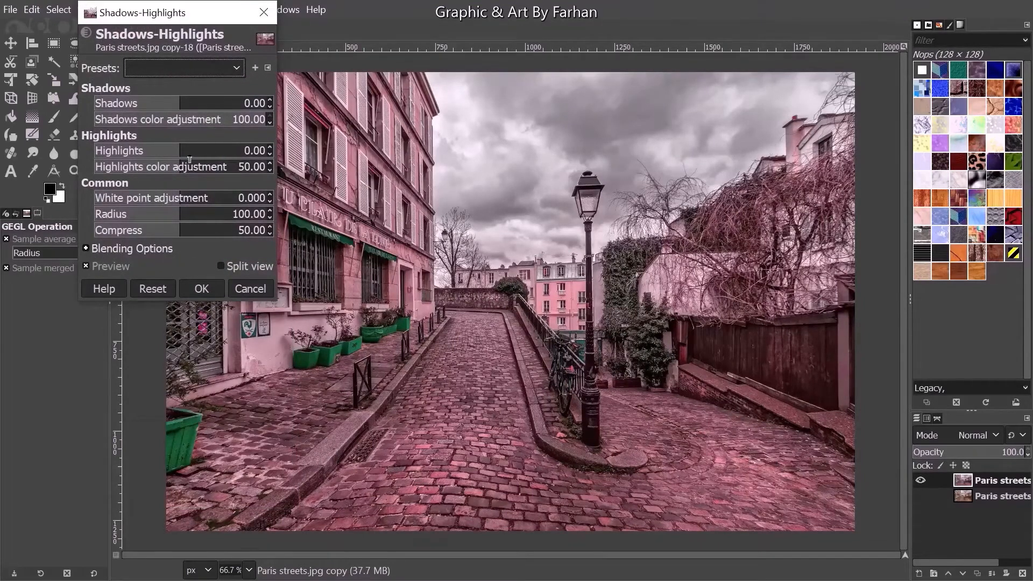
drag(180, 199, 267, 198)
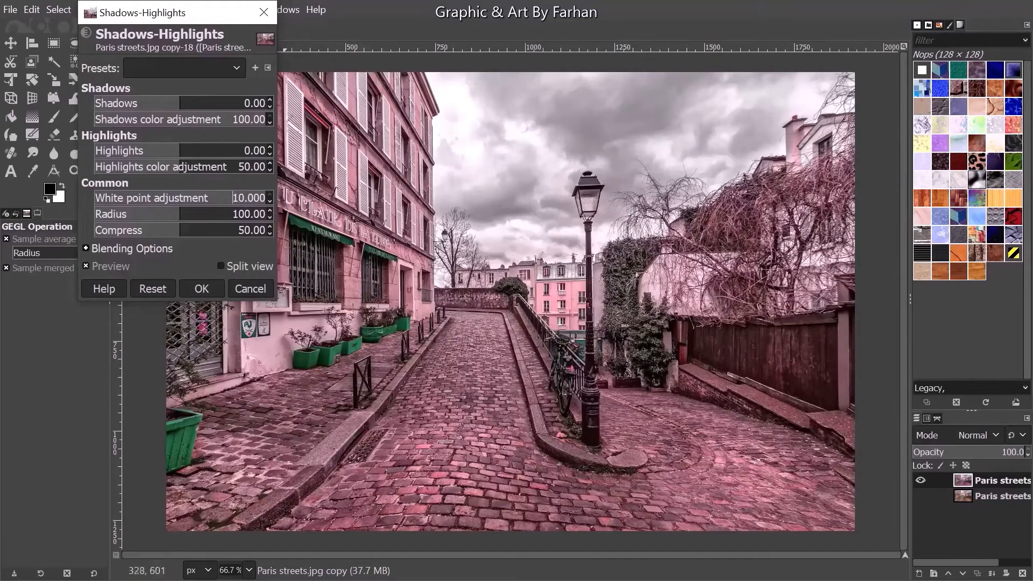
click(190, 216)
drag(193, 216, 219, 225)
click(204, 215)
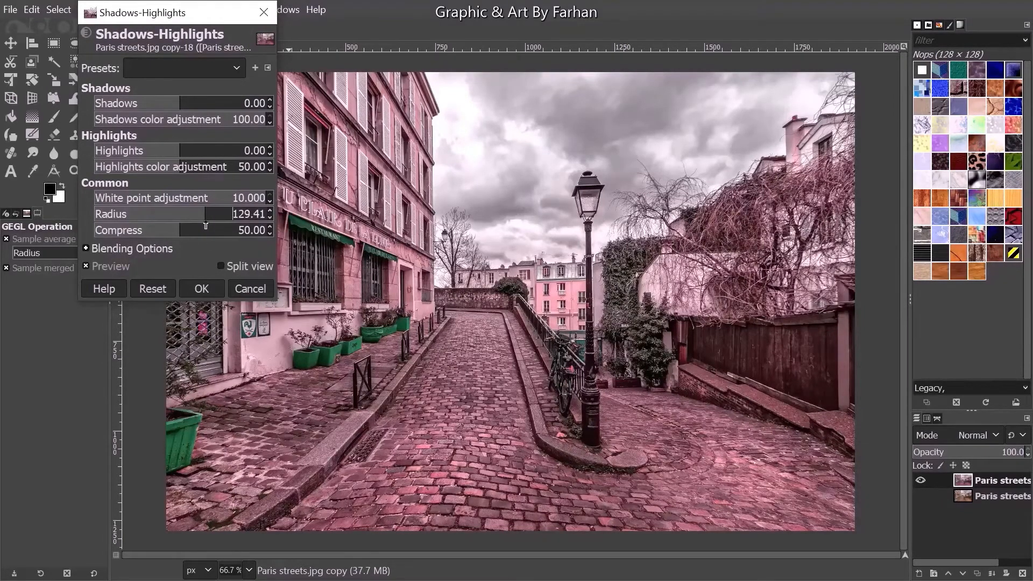
mouse_move(183, 232)
mouse_down()
mouse_move(217, 232)
mouse_move(192, 232)
mouse_up()
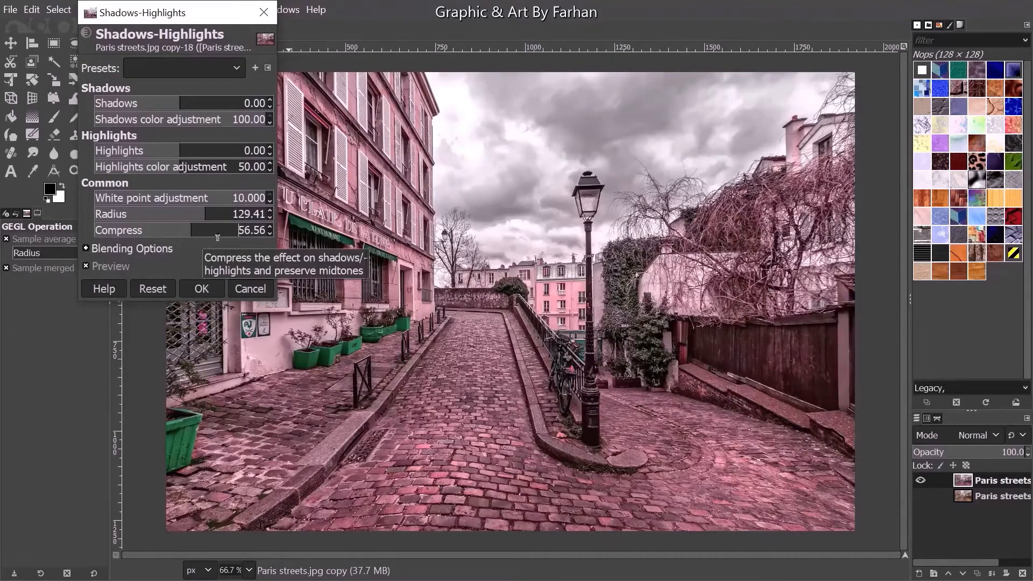
click(201, 296)
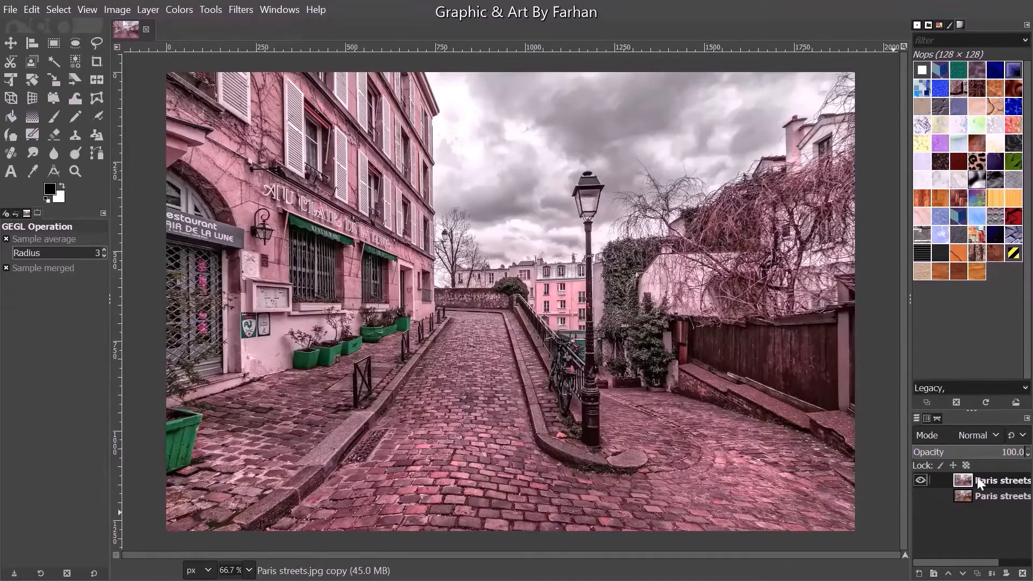
Move the recoloured Paris streets copy below the original layer and toggle the original's visibility to compare them
drag(978, 478, 972, 517)
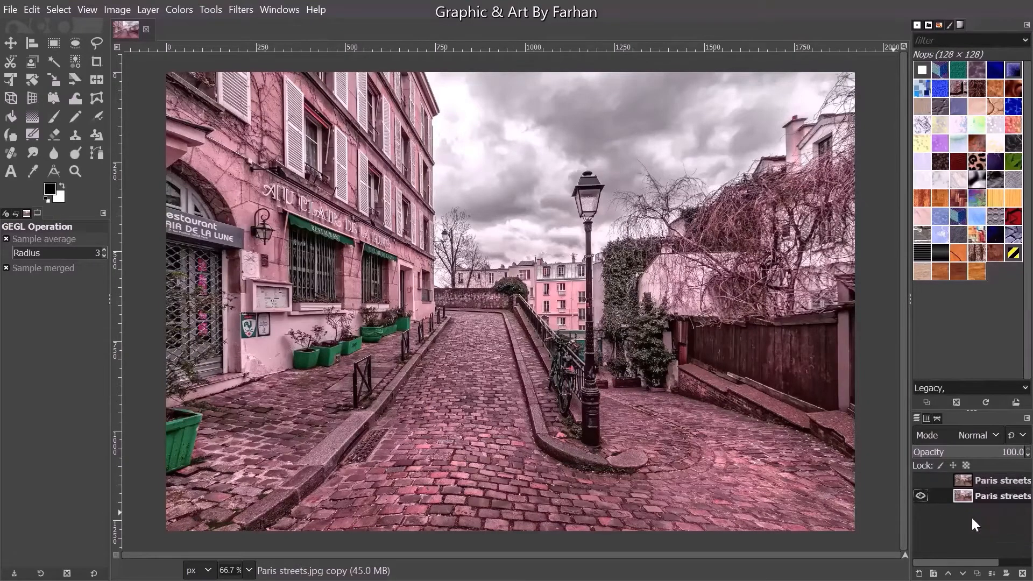
click(920, 480)
click(920, 479)
click(920, 479)
click(921, 480)
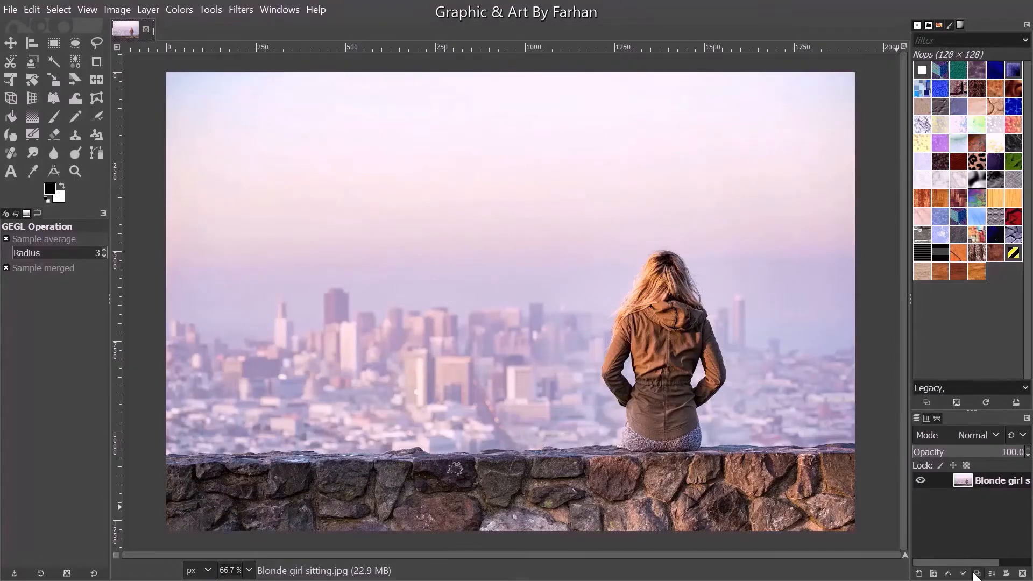
Duplicate the Blonde girl sitting layer, hide the original, and open Color Temperature for the copy
click(977, 574)
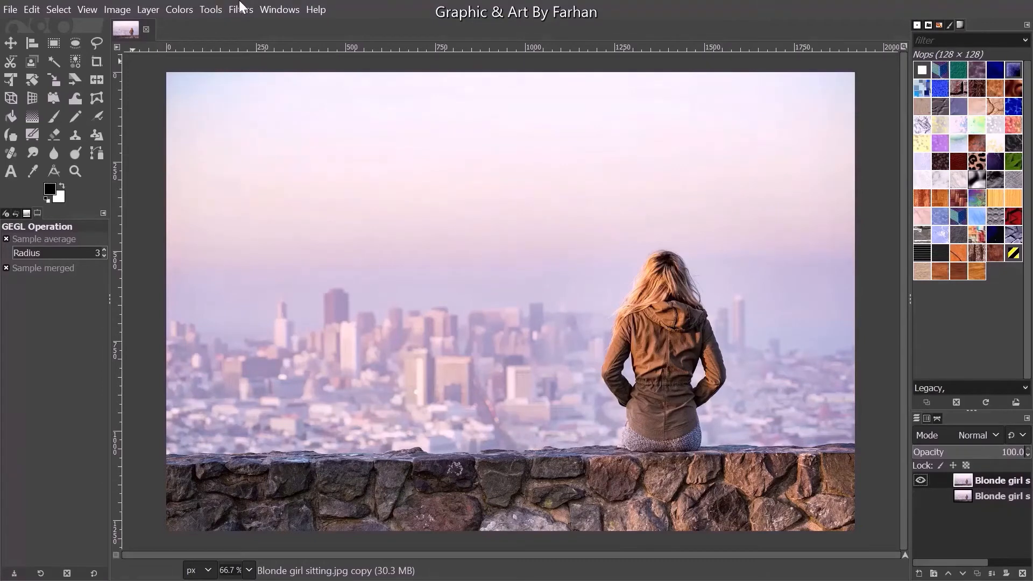
click(179, 9)
click(206, 43)
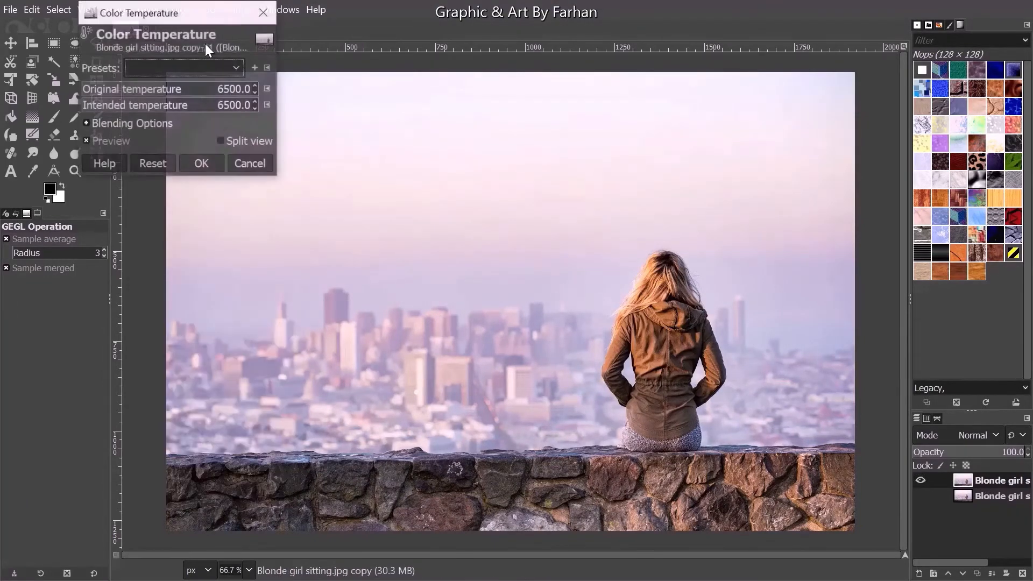
drag(185, 14, 287, 94)
Try contrasting original and intended temperatures on the copy, such as 2318.6 with 3394.3, 1451.1 with 8738.2, and 11132.5 with 1000
drag(271, 171, 222, 184)
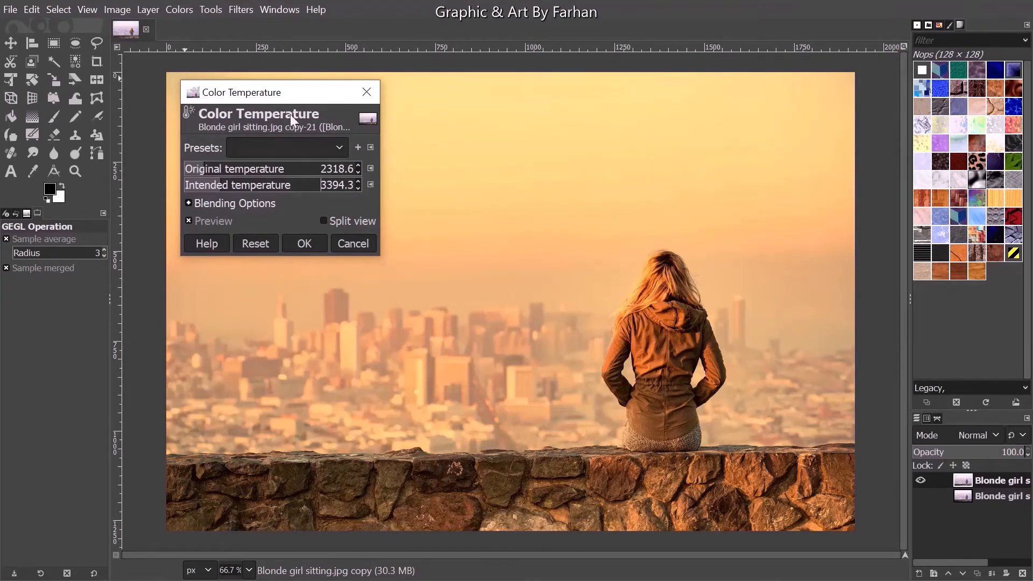
mouse_move(296, 101)
mouse_down()
mouse_move(286, 117)
mouse_move(293, 109)
mouse_up()
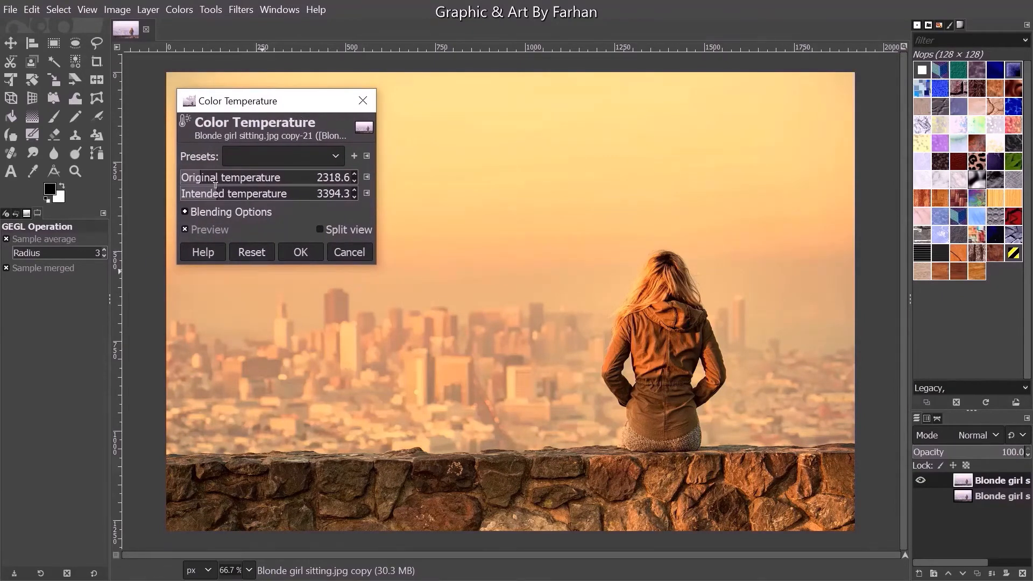
drag(215, 185, 330, 180)
drag(264, 195, 188, 178)
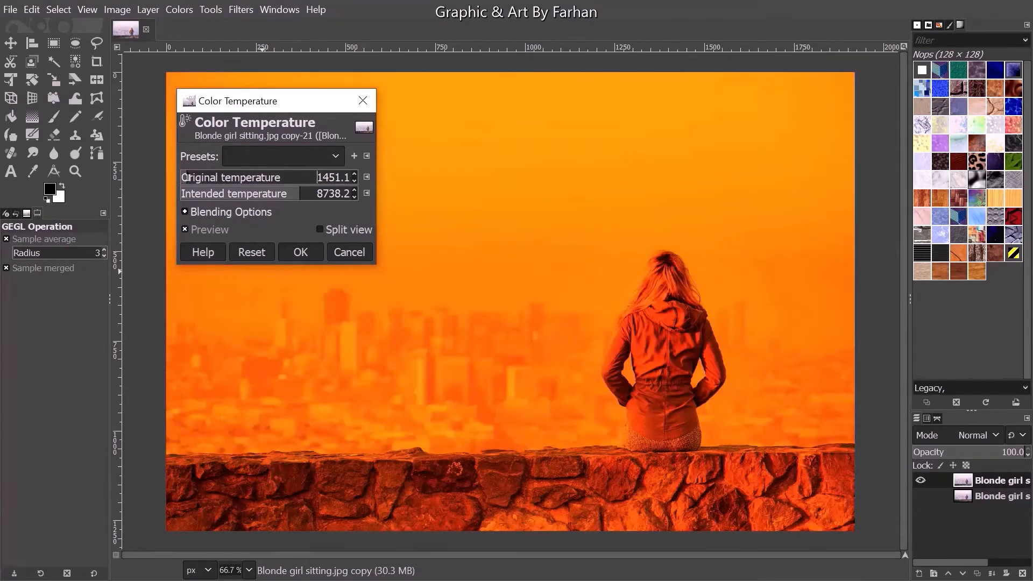
drag(299, 194, 199, 167)
drag(193, 166, 344, 181)
drag(275, 190, 168, 187)
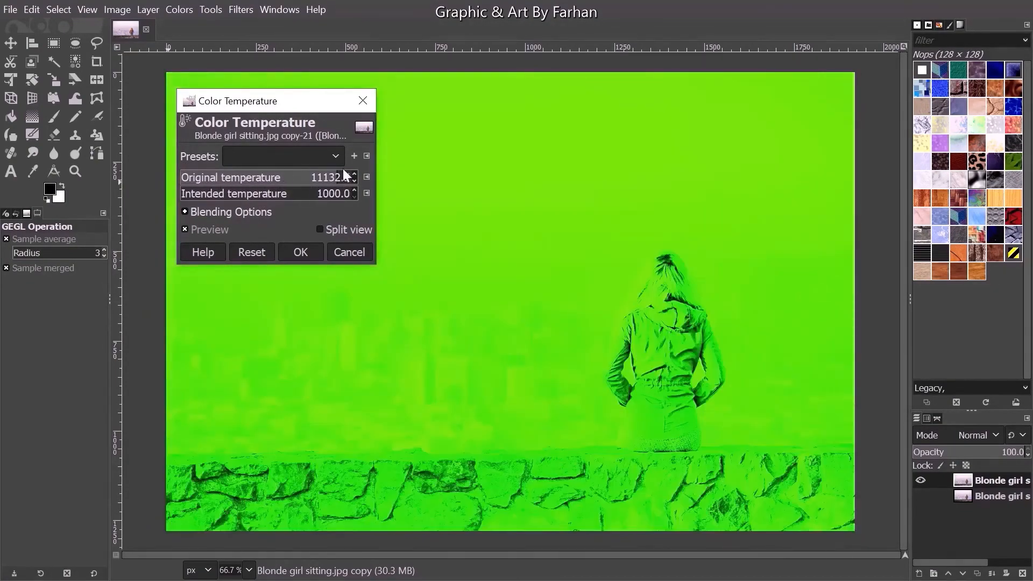
Raise the intended temperature to about 7107, lower the original temperature for a warm orange tint, and apply the adjustment
click(279, 200)
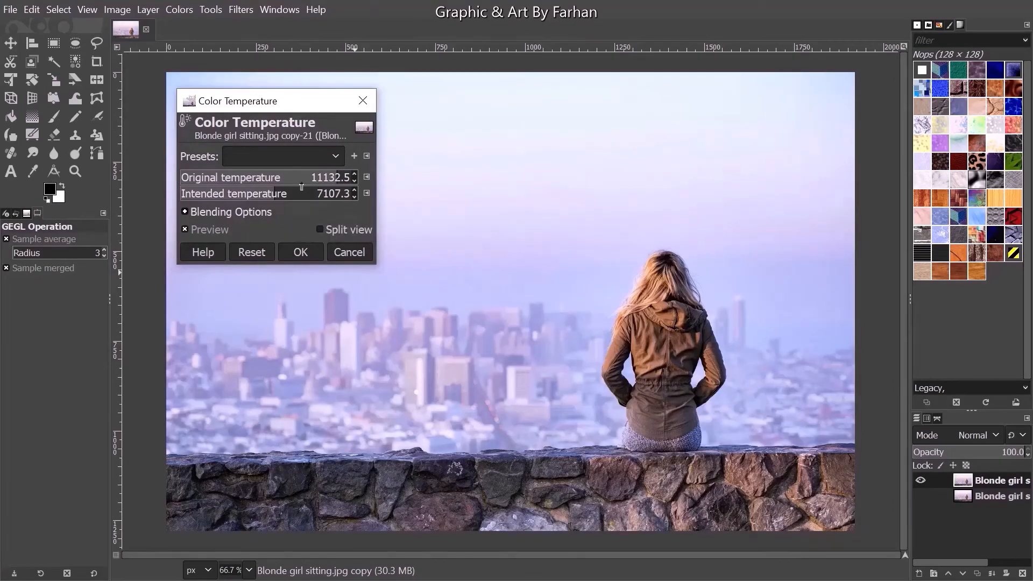
drag(323, 177, 268, 198)
click(297, 253)
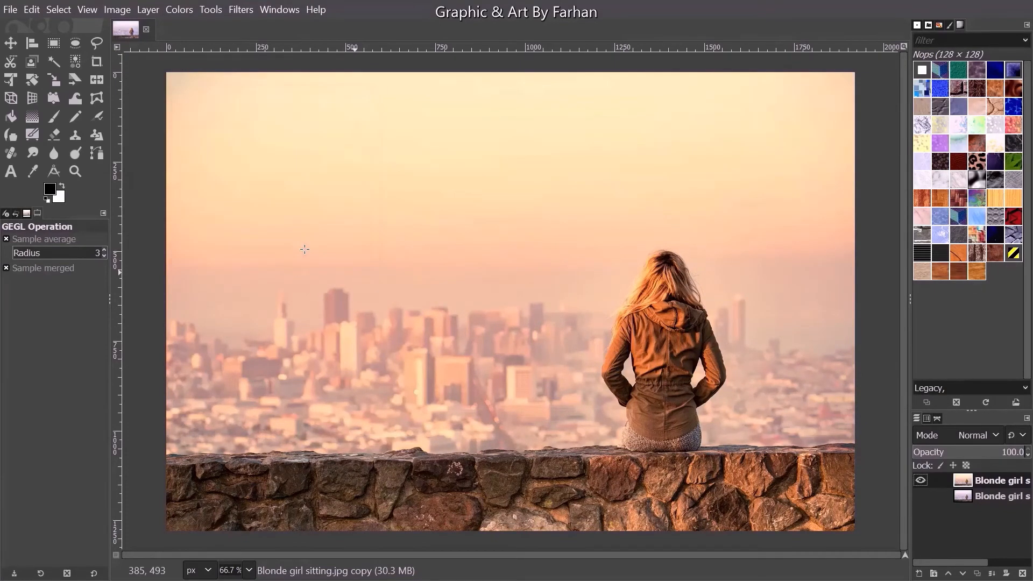
Move the original Blonde girl sitting layer above the warm-toned copy and toggle its visibility to compare them
drag(958, 494, 971, 471)
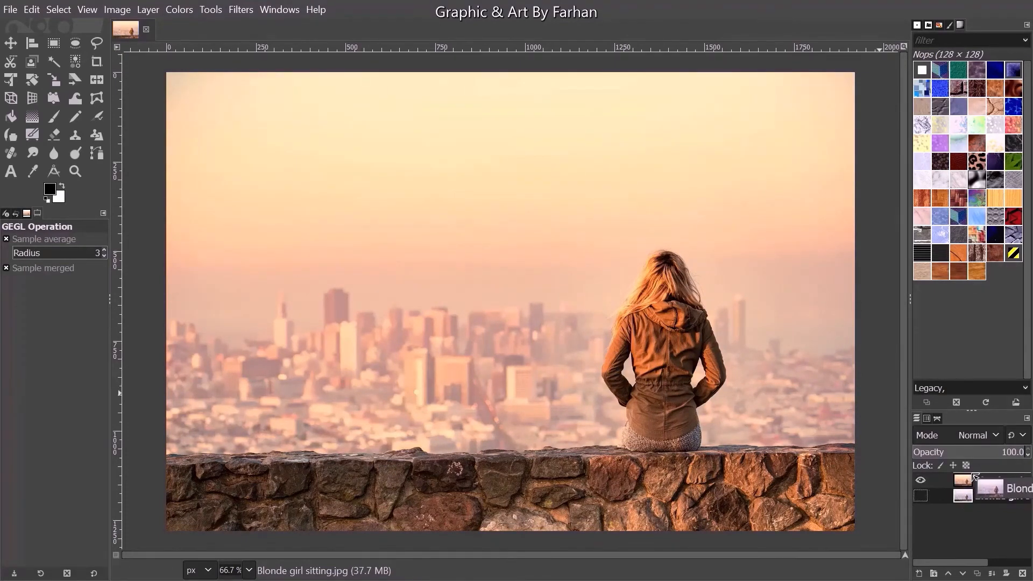
click(924, 477)
click(925, 477)
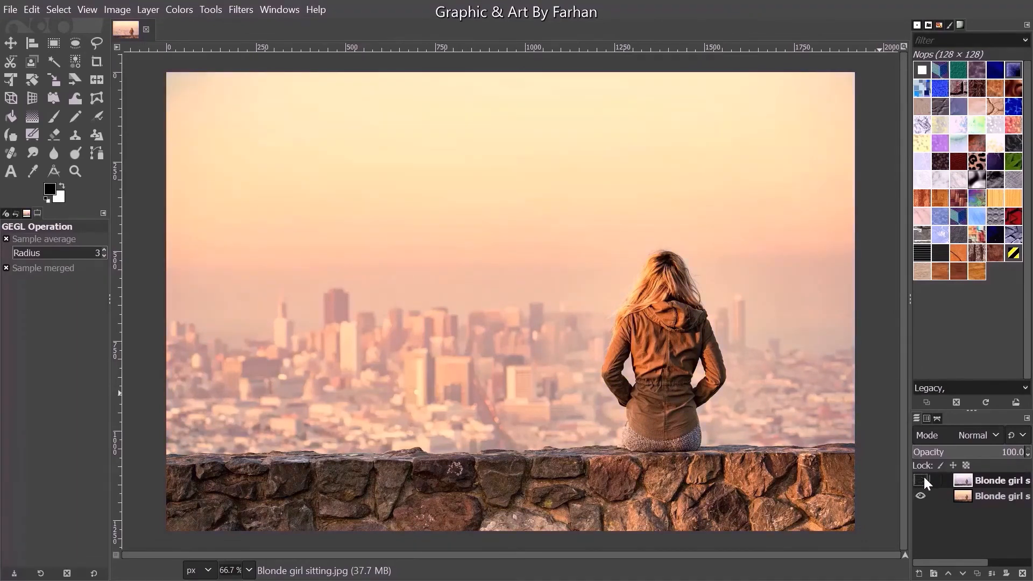
click(924, 477)
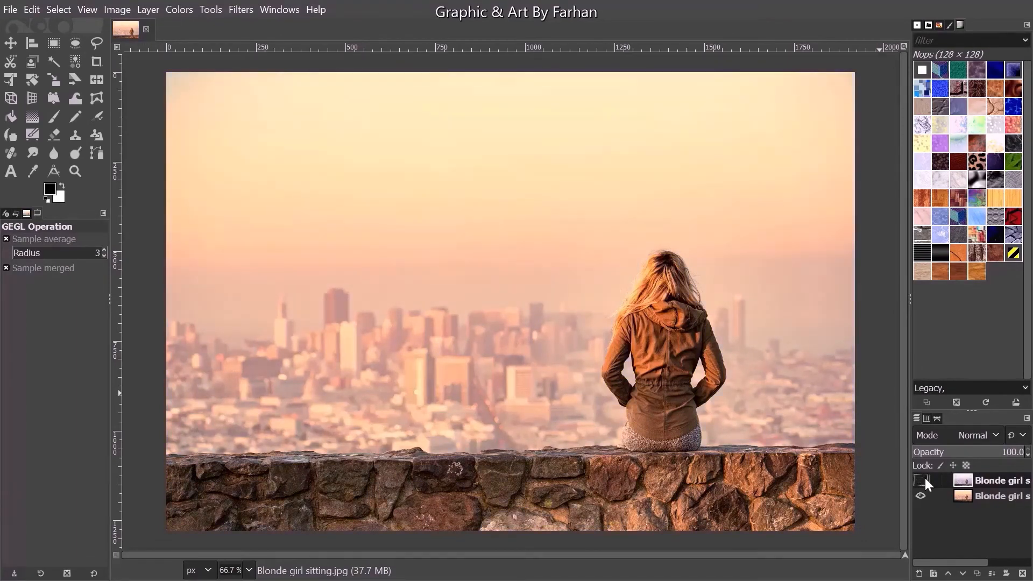